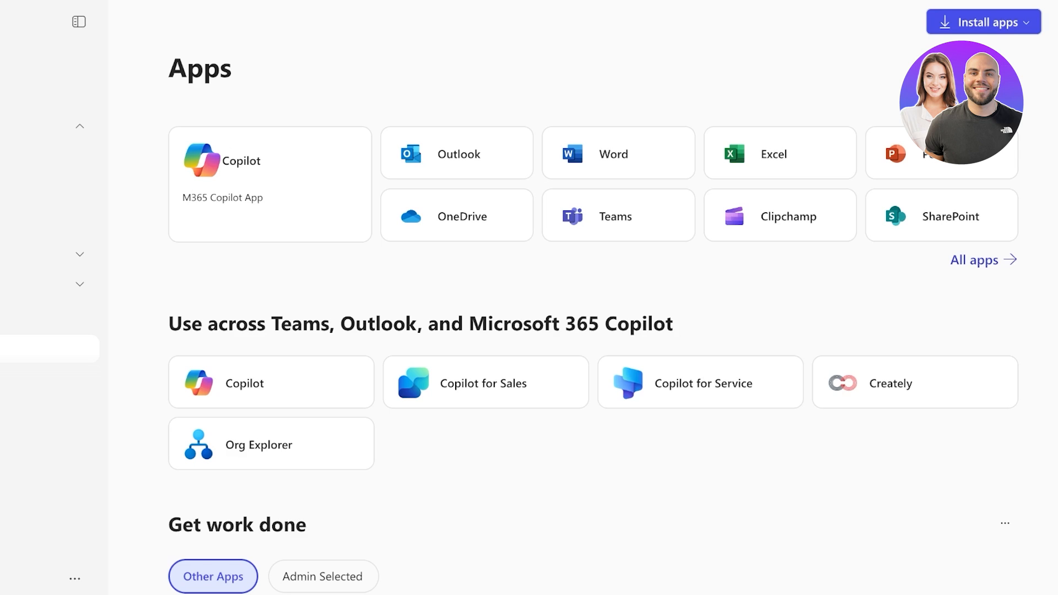
{"action": "scroll", "coordinate": [592, 314], "scroll_direction": "down", "scroll_amount": 1}
{"action": "scroll", "coordinate": [593, 298], "scroll_direction": "down", "scroll_amount": 1}
{"action": "scroll", "coordinate": [592, 298], "scroll_direction": "up", "scroll_amount": 1}
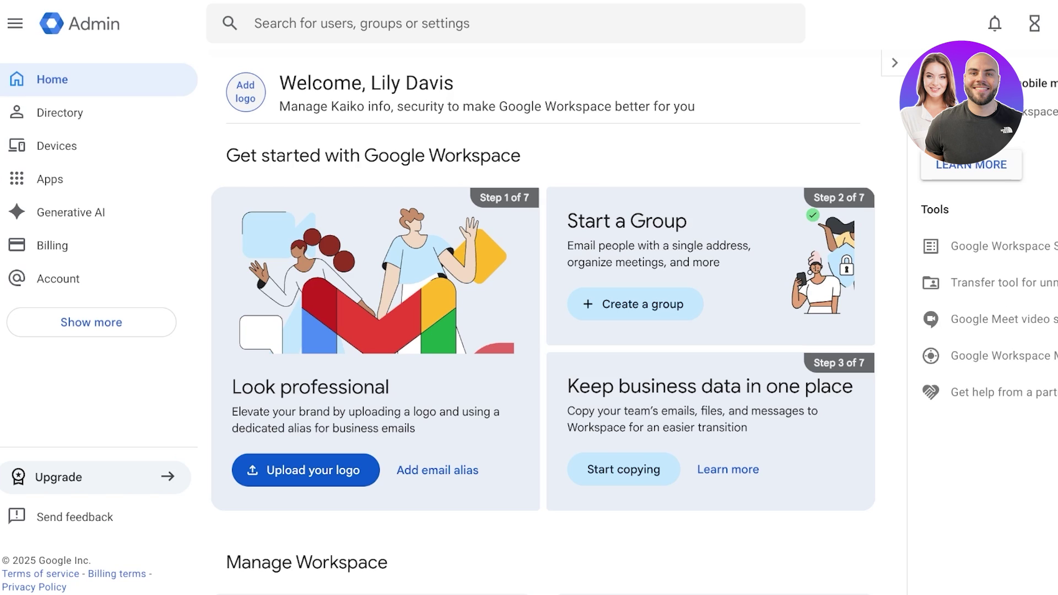
{"action": "scroll", "coordinate": [543, 323], "scroll_direction": "down", "scroll_amount": 2}
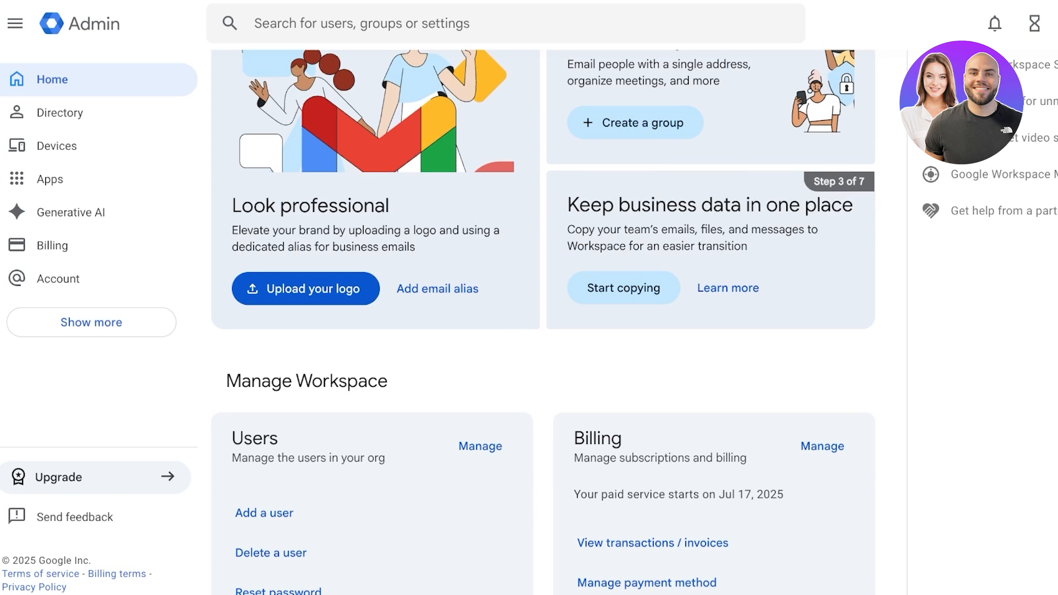
{"action": "scroll", "coordinate": [546, 331], "scroll_direction": "down", "scroll_amount": 2}
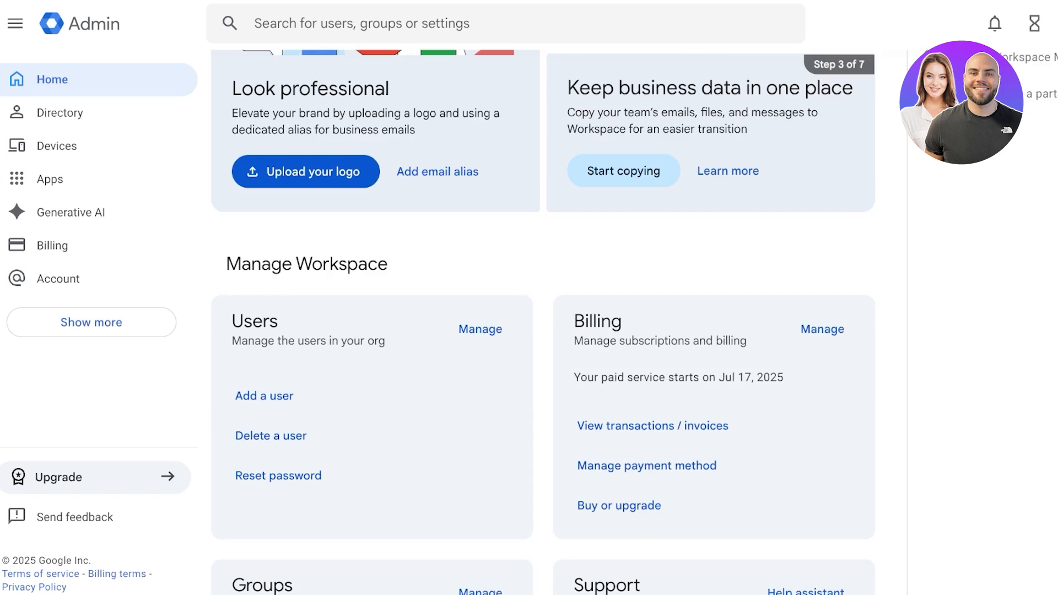
{"action": "scroll", "coordinate": [545, 331], "scroll_direction": "up", "scroll_amount": 4}
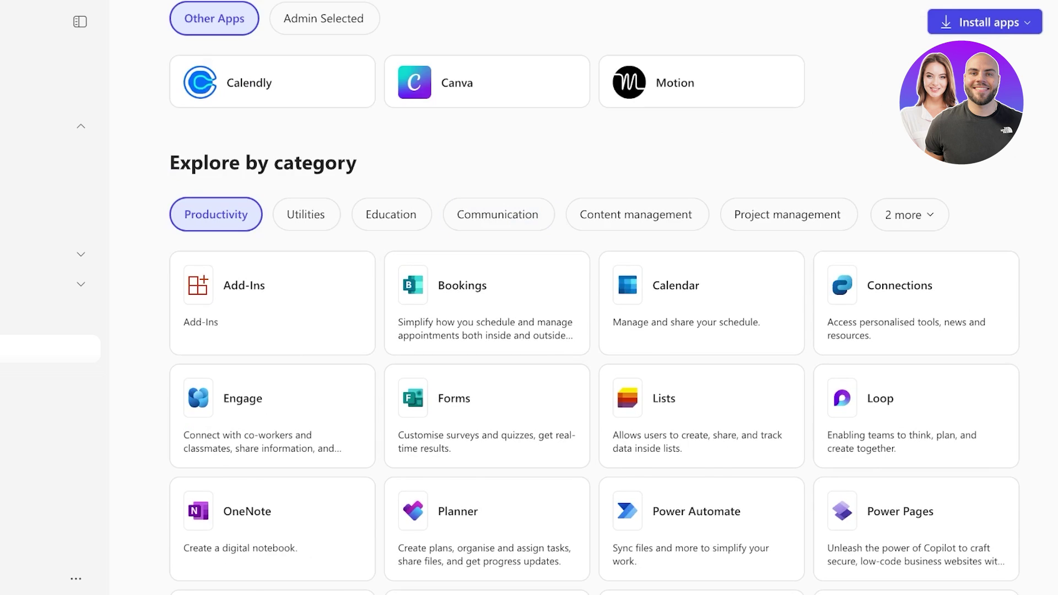
{"action": "scroll", "coordinate": [488, 231], "scroll_direction": "down", "scroll_amount": 2}
{"action": "scroll", "coordinate": [488, 232], "scroll_direction": "up", "scroll_amount": 5}
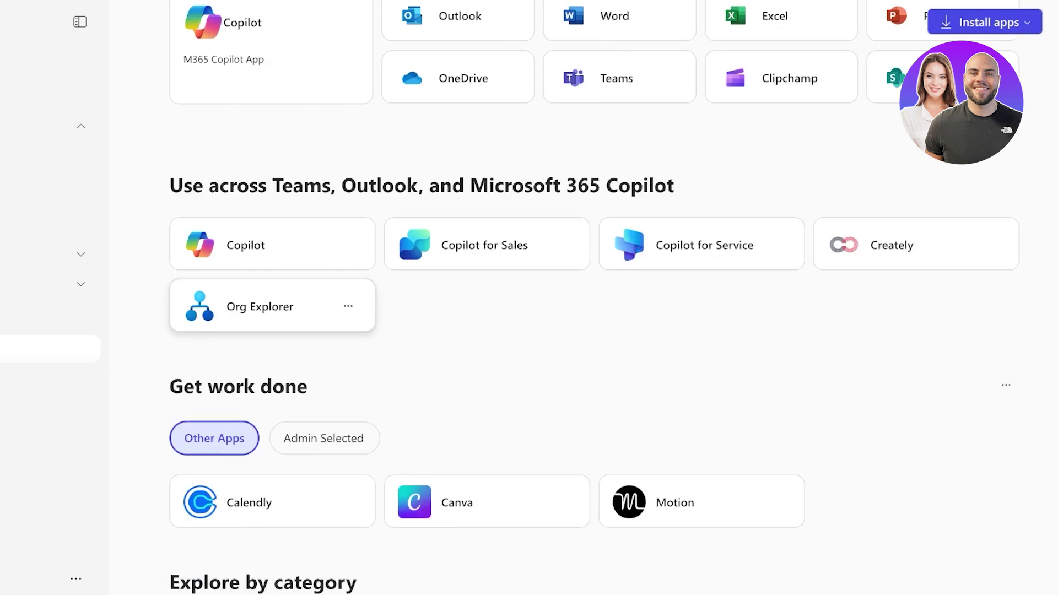
{"action": "scroll", "coordinate": [273, 371], "scroll_direction": "down", "scroll_amount": 1}
{"action": "scroll", "coordinate": [487, 383], "scroll_direction": "up", "scroll_amount": 3}
{"action": "scroll", "coordinate": [485, 272], "scroll_direction": "down", "scroll_amount": 4}
{"action": "scroll", "coordinate": [484, 272], "scroll_direction": "up", "scroll_amount": 3}
{"action": "scroll", "coordinate": [484, 272], "scroll_direction": "down", "scroll_amount": 1}
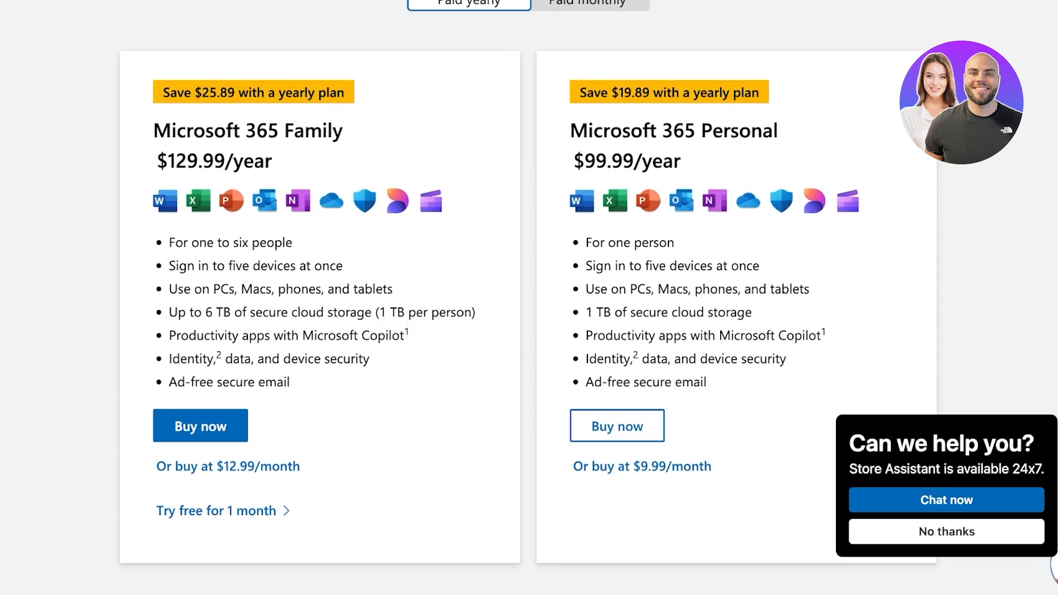
{"action": "scroll", "coordinate": [529, 298], "scroll_direction": "up", "scroll_amount": 1}
- Show monthly prices (Family $12.99, Personal $9.99) and go to the For business plans page
{"action": "key", "text": "Right"}
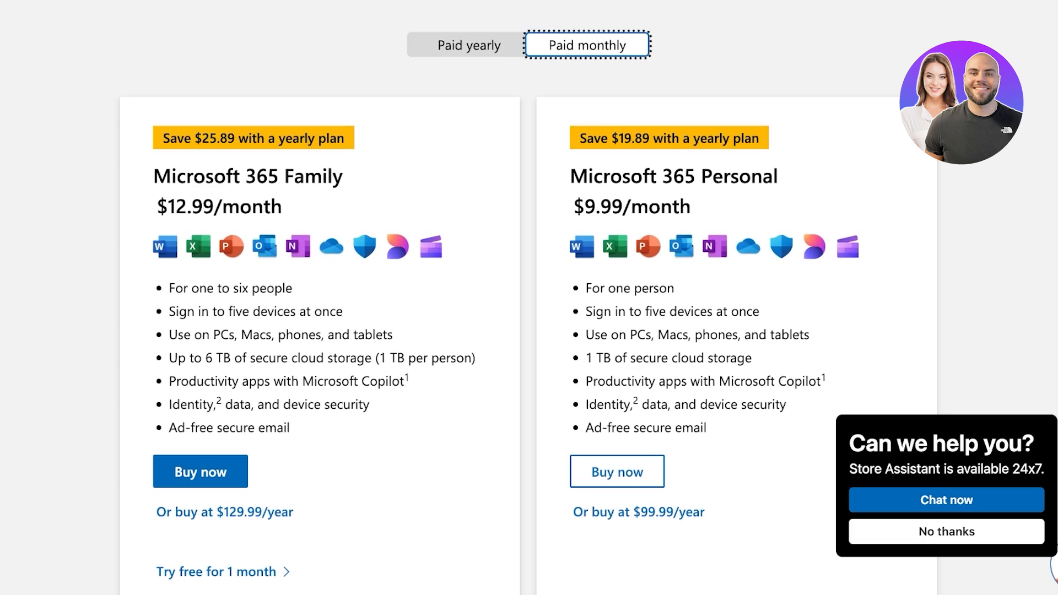
{"action": "scroll", "coordinate": [529, 297], "scroll_direction": "down", "scroll_amount": 2}
{"action": "scroll", "coordinate": [529, 298], "scroll_direction": "down", "scroll_amount": 3}
{"action": "scroll", "coordinate": [529, 298], "scroll_direction": "down", "scroll_amount": 2}
{"action": "scroll", "coordinate": [528, 298], "scroll_direction": "up", "scroll_amount": 5}
{"action": "scroll", "coordinate": [529, 298], "scroll_direction": "up", "scroll_amount": 2}
{"action": "scroll", "coordinate": [529, 298], "scroll_direction": "down", "scroll_amount": 1}
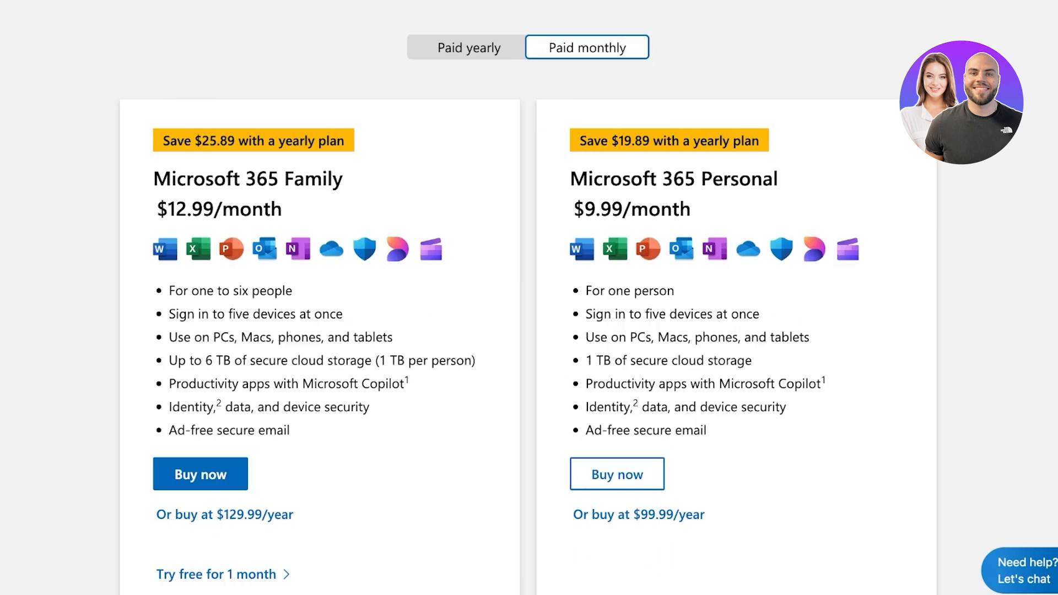
{"action": "scroll", "coordinate": [529, 298], "scroll_direction": "up", "scroll_amount": 1}
{"action": "scroll", "coordinate": [528, 297], "scroll_direction": "up", "scroll_amount": 1}
{"action": "key", "text": "shift+Tab"}
{"action": "key", "text": "Return"}
{"action": "scroll", "coordinate": [529, 298], "scroll_direction": "down", "scroll_amount": 5}
{"action": "scroll", "coordinate": [529, 298], "scroll_direction": "up", "scroll_amount": 1}
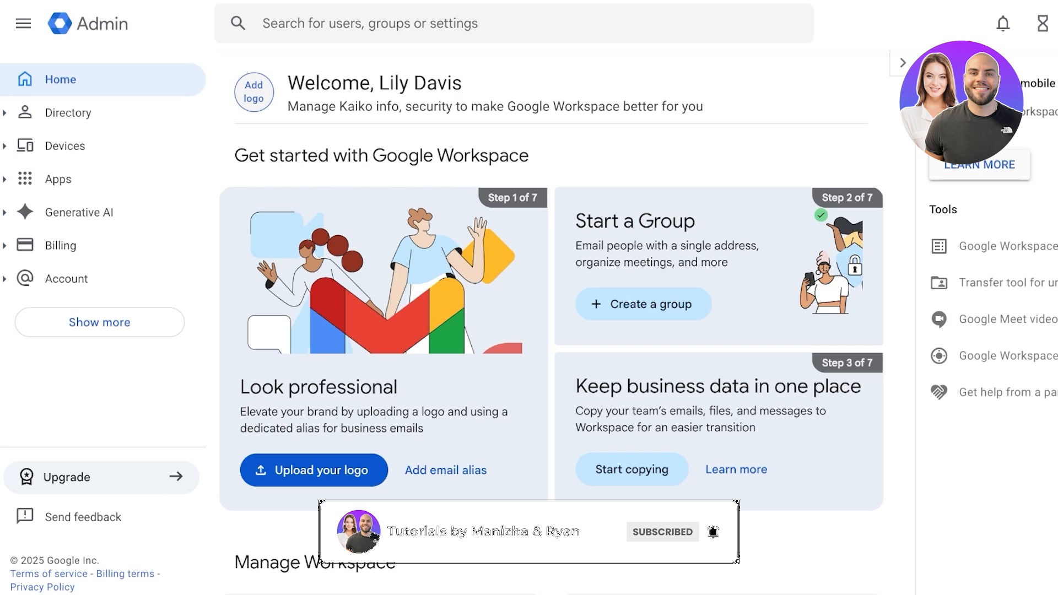
- Reach Apps > Overview > Additional Google services and confirm the admin password
{"action": "left_click", "coordinate": [59, 179]}
{"action": "left_click", "coordinate": [69, 212]}
{"action": "left_click", "coordinate": [108, 279]}
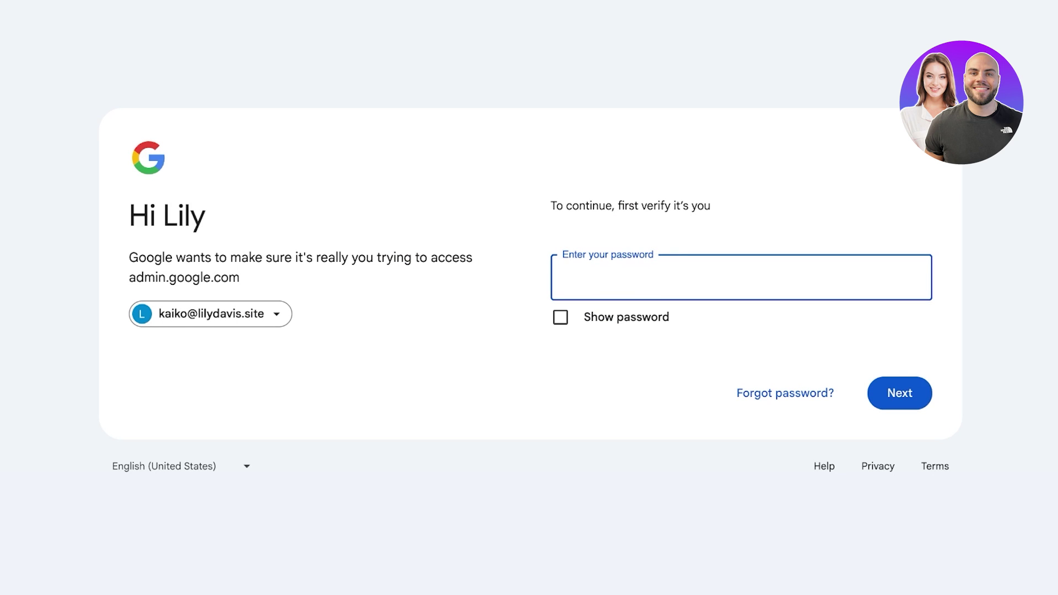
{"action": "type", "text": "*********"}
{"action": "key", "text": "Return"}
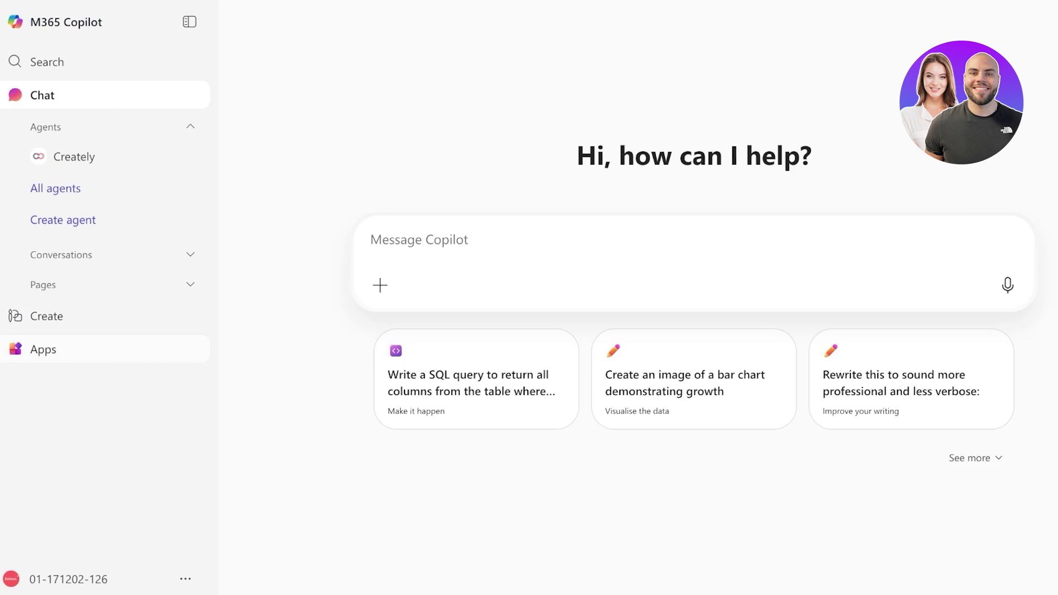
- From Copilot's Apps page, launch Word for the web's home with blank document and templates
{"action": "left_click", "coordinate": [43, 349]}
{"action": "left_click", "coordinate": [190, 578]}
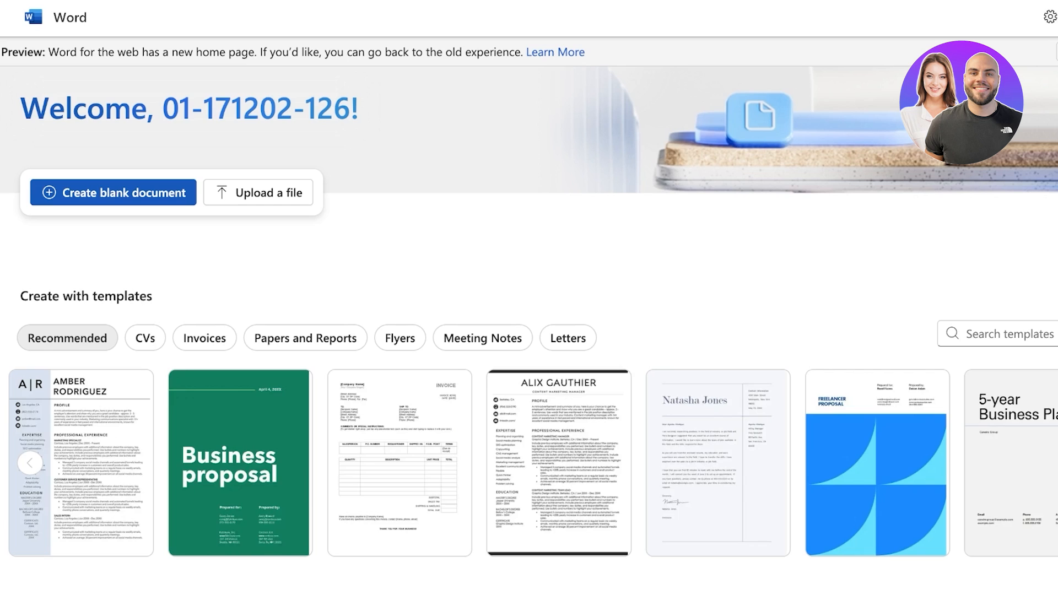
{"action": "scroll", "coordinate": [529, 330], "scroll_direction": "down", "scroll_amount": 2}
{"action": "scroll", "coordinate": [529, 330], "scroll_direction": "up", "scroll_amount": 2}
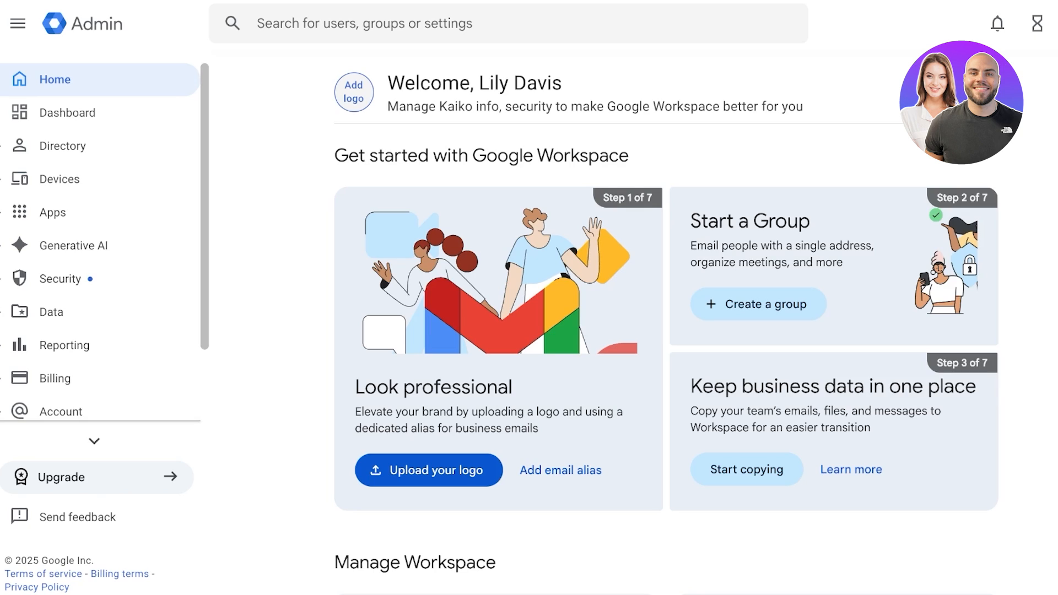
{"action": "scroll", "coordinate": [667, 347], "scroll_direction": "down", "scroll_amount": 2}
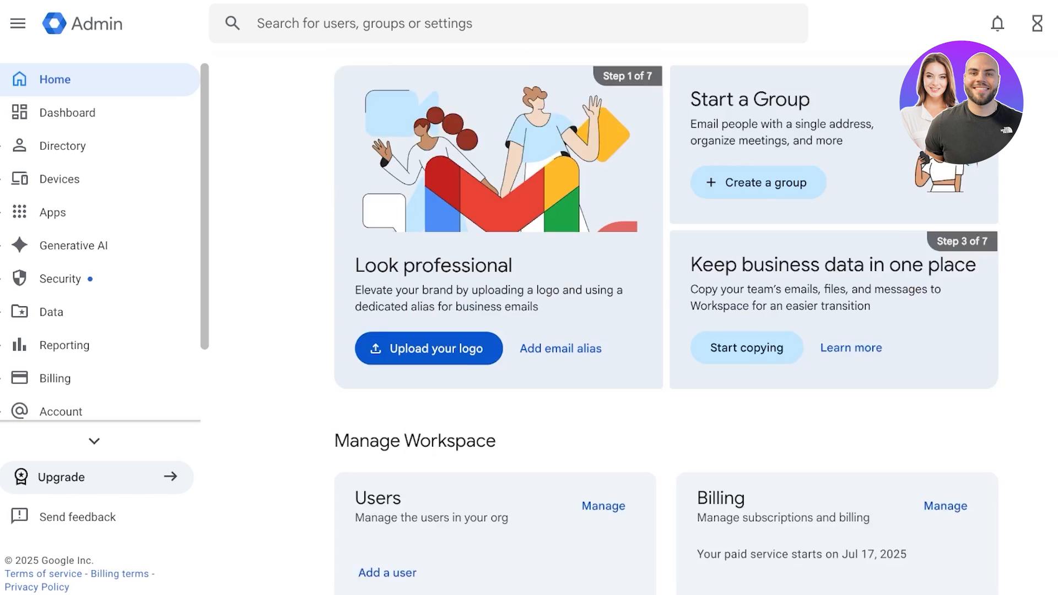
{"action": "scroll", "coordinate": [666, 347], "scroll_direction": "up", "scroll_amount": 2}
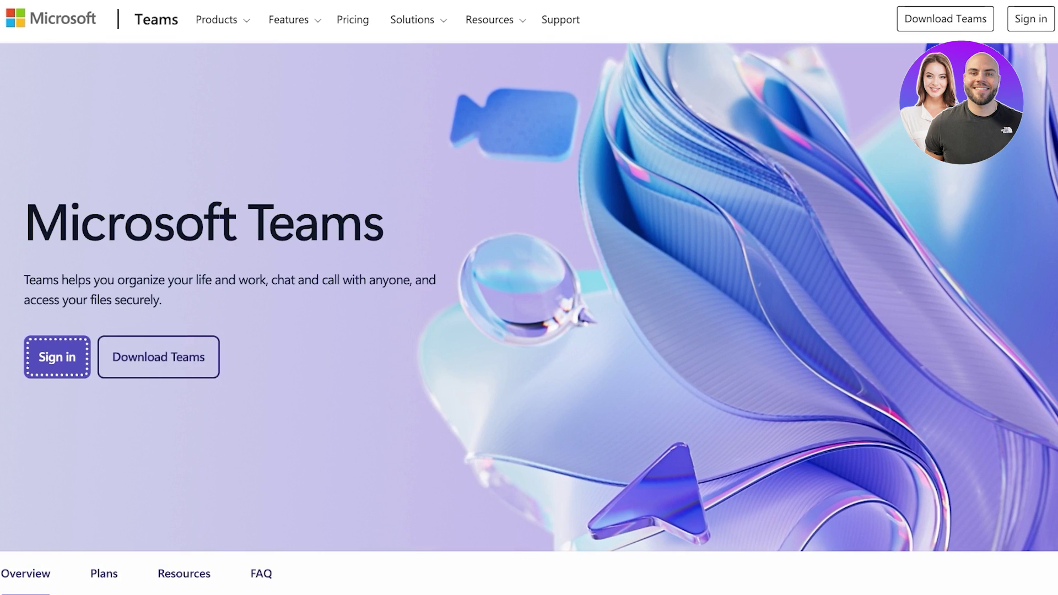
{"action": "scroll", "coordinate": [529, 297], "scroll_direction": "down", "scroll_amount": 3}
{"action": "scroll", "coordinate": [530, 297], "scroll_direction": "down", "scroll_amount": 2}
{"action": "scroll", "coordinate": [529, 298], "scroll_direction": "up", "scroll_amount": 4}
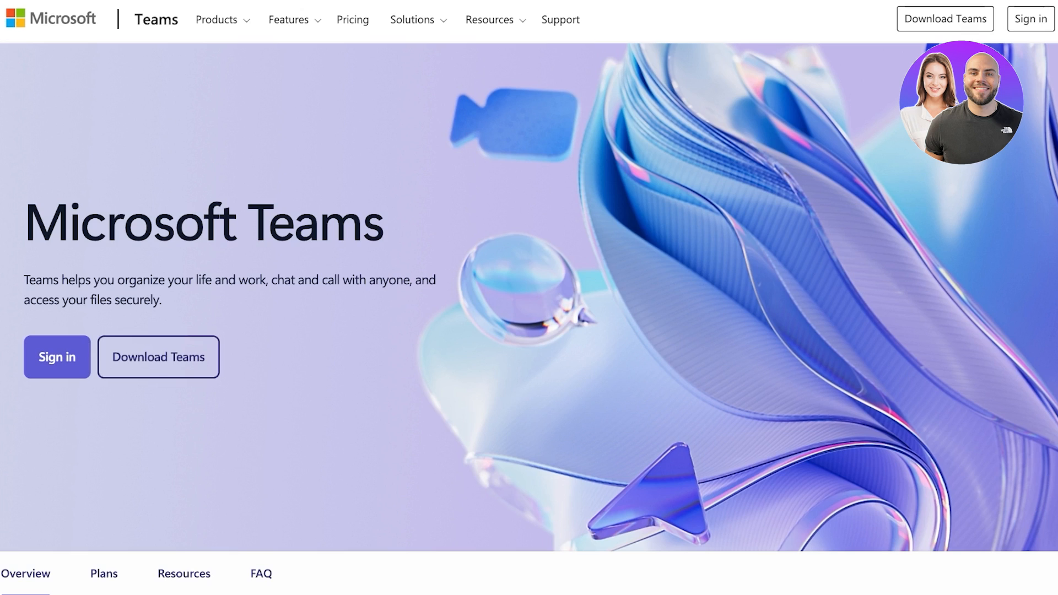
{"action": "scroll", "coordinate": [529, 298], "scroll_direction": "down", "scroll_amount": 5}
{"action": "scroll", "coordinate": [529, 298], "scroll_direction": "down", "scroll_amount": 2}
{"action": "scroll", "coordinate": [530, 297], "scroll_direction": "down", "scroll_amount": 2}
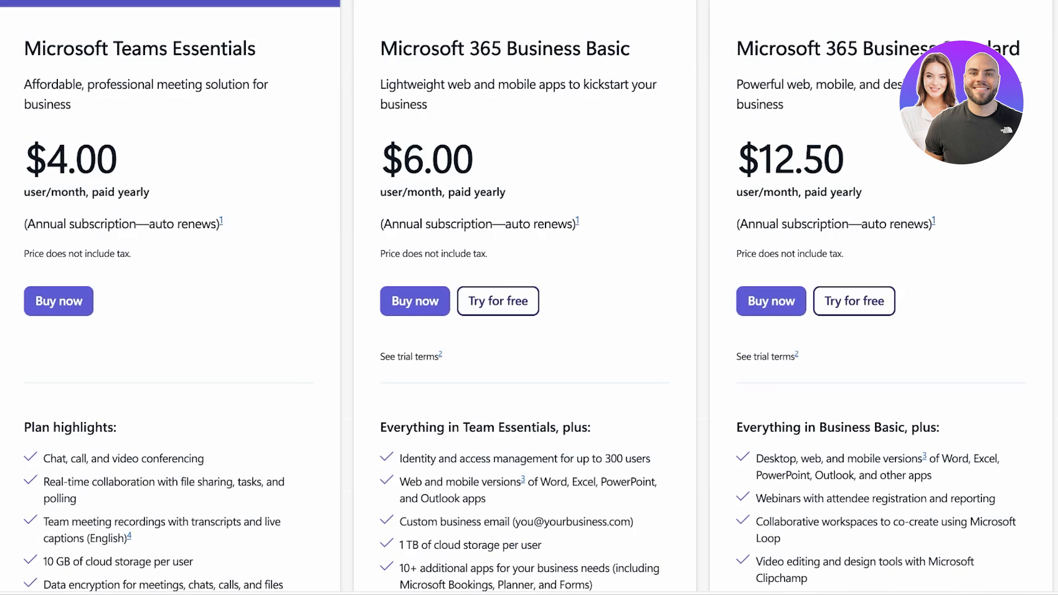